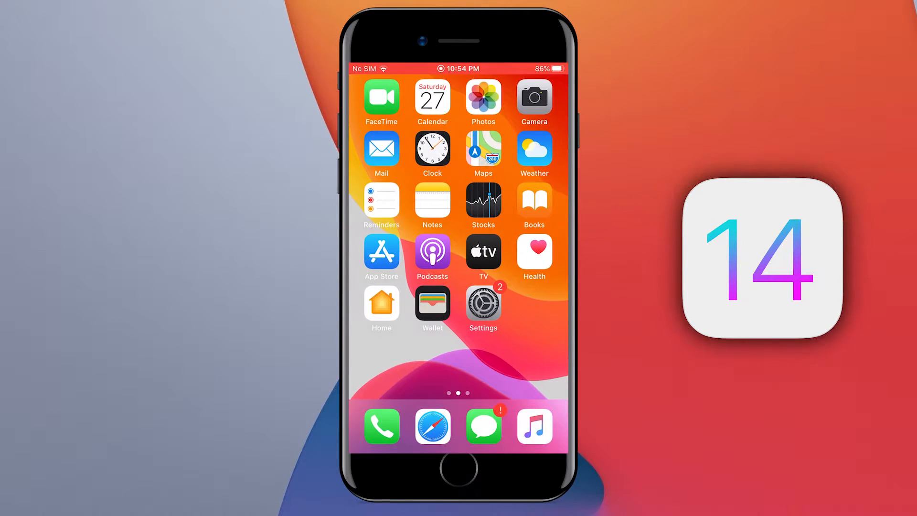
Check the About page showing an iPhone 6s on iOS 13.5, then return to General.
click(487, 305)
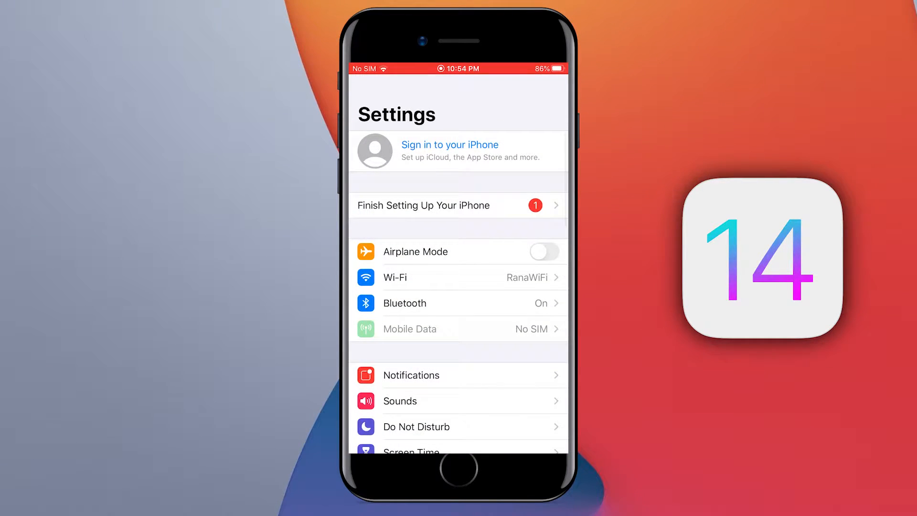
scroll(458, 276, down, 3)
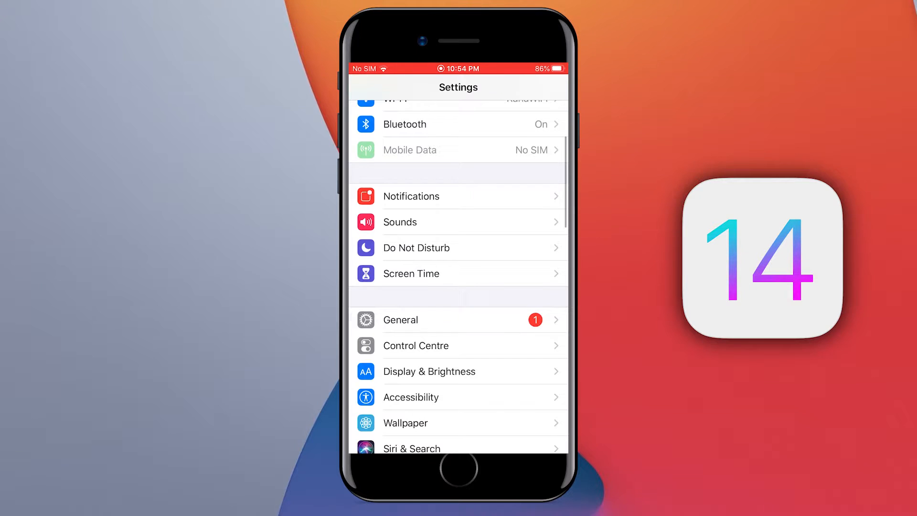
click(430, 320)
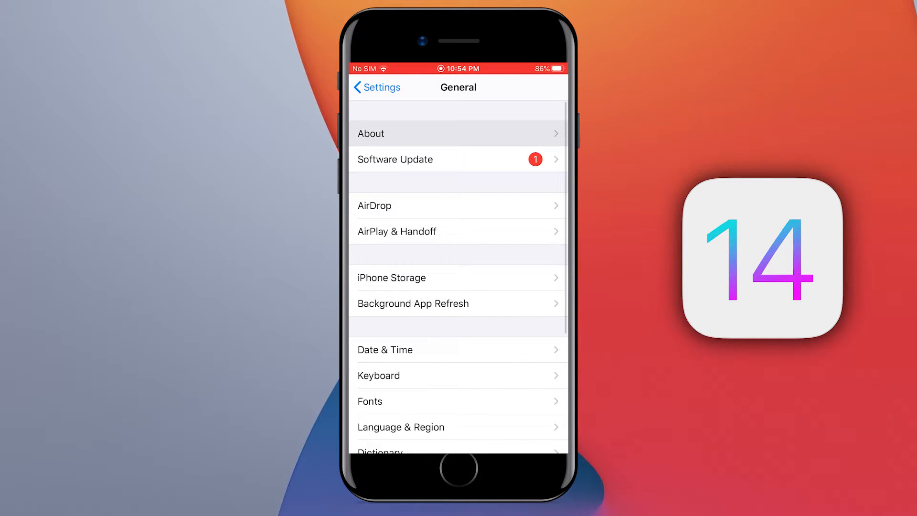
click(430, 134)
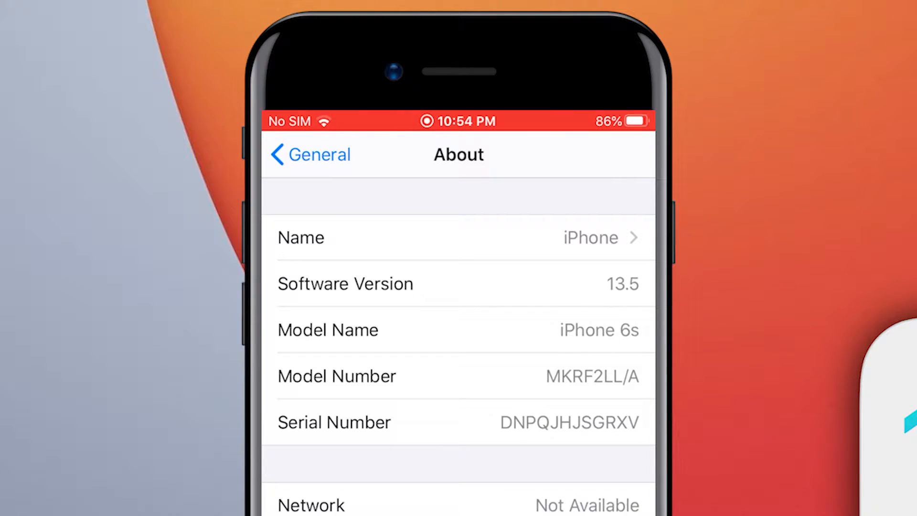
click(310, 155)
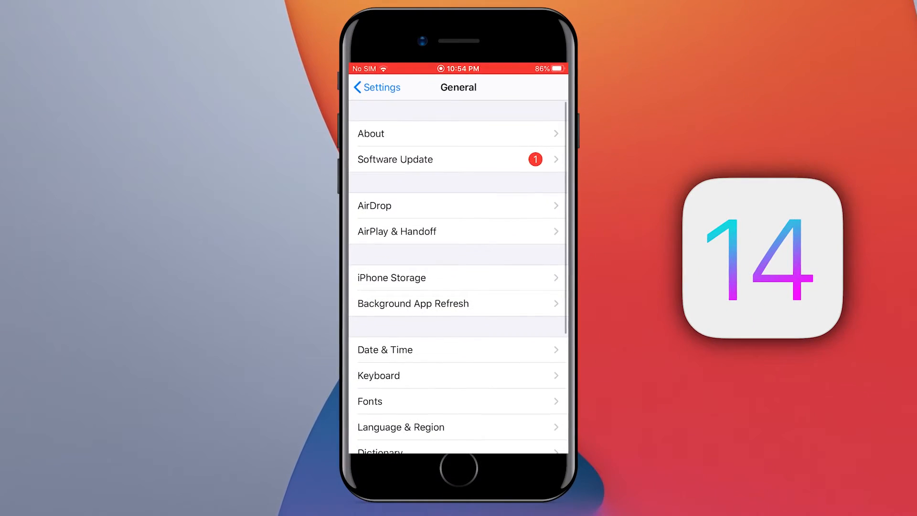
Check Software Update for available updates before leaving Settings.
click(395, 159)
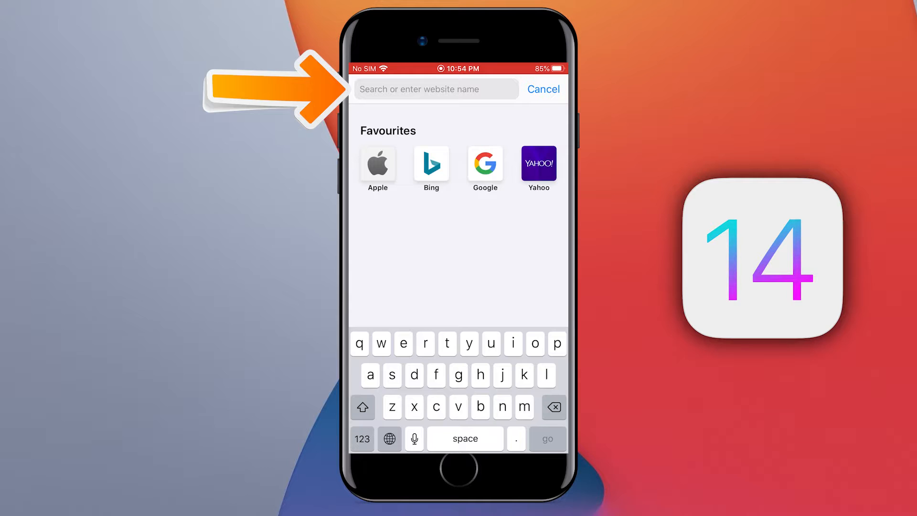
text(geti)
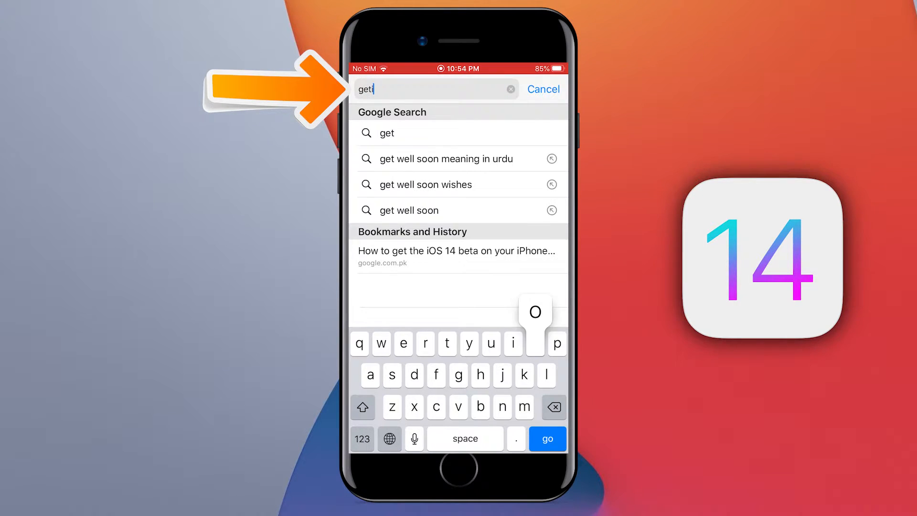
text(osbeta)
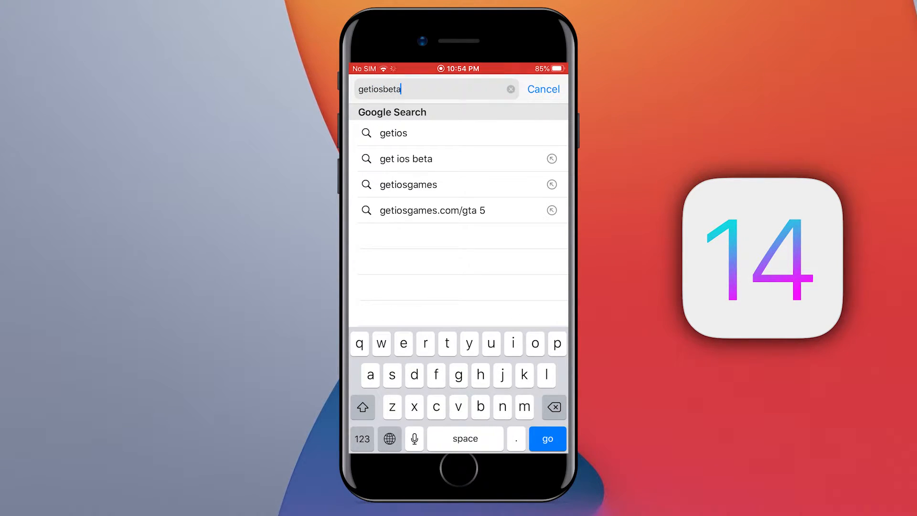
text(.com)
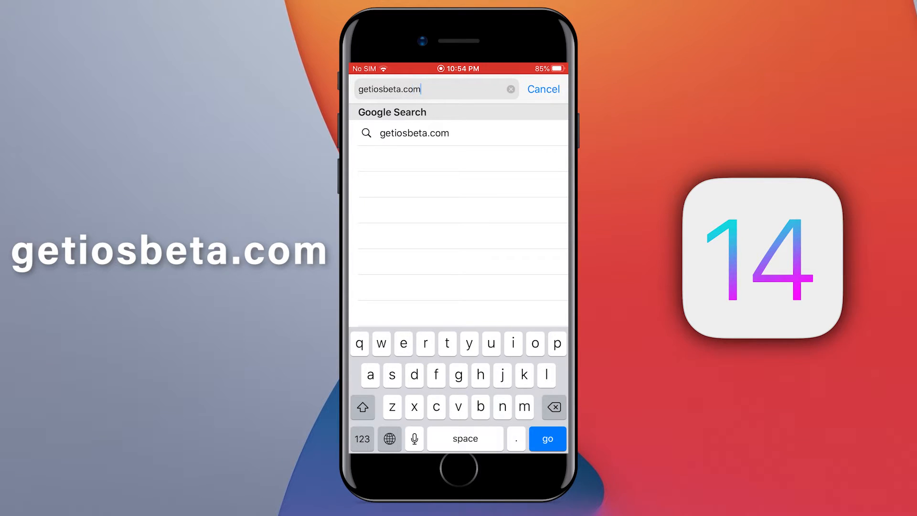
Load getiosbeta.com, which redirects to the BestTechInfo 'Download iOS 14 Beta 1' article.
key(Return)
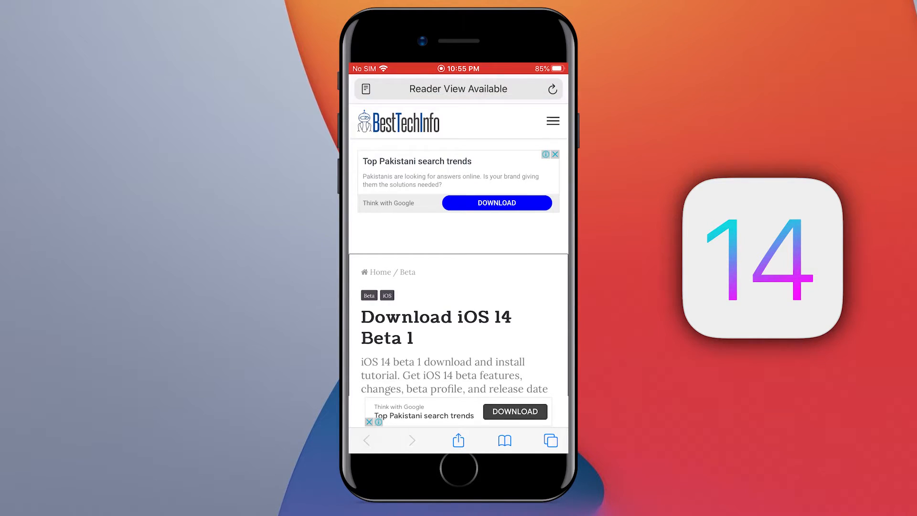
scroll(458, 272, down, 2)
scroll(458, 272, down, 2)
scroll(459, 272, down, 2)
scroll(458, 272, down, 2)
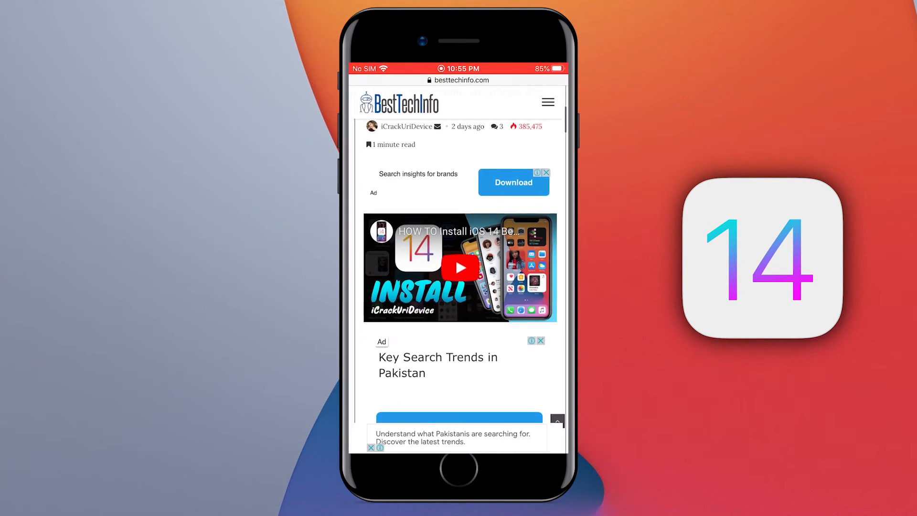
scroll(459, 272, down, 2)
scroll(459, 272, down, 2)
scroll(458, 272, down, 1)
scroll(459, 272, down, 3)
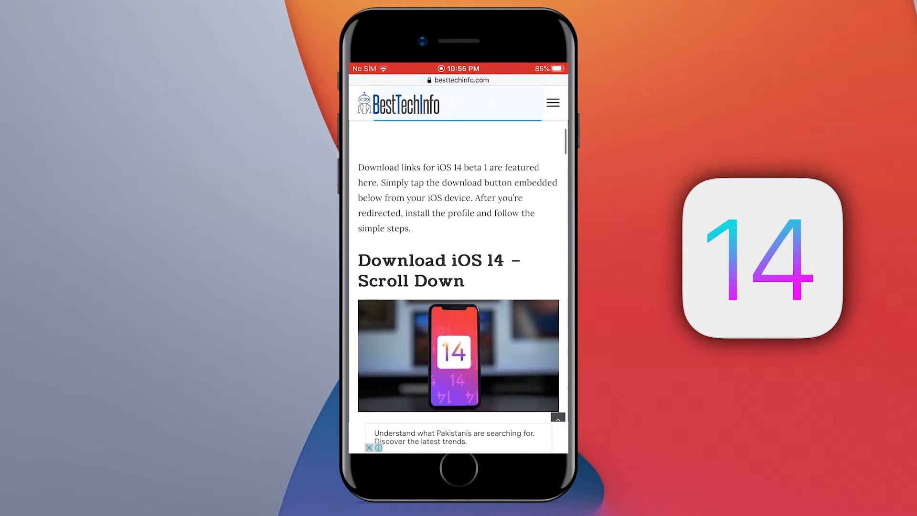
scroll(459, 273, down, 2)
scroll(458, 272, down, 1)
scroll(459, 272, down, 2)
scroll(459, 273, down, 1)
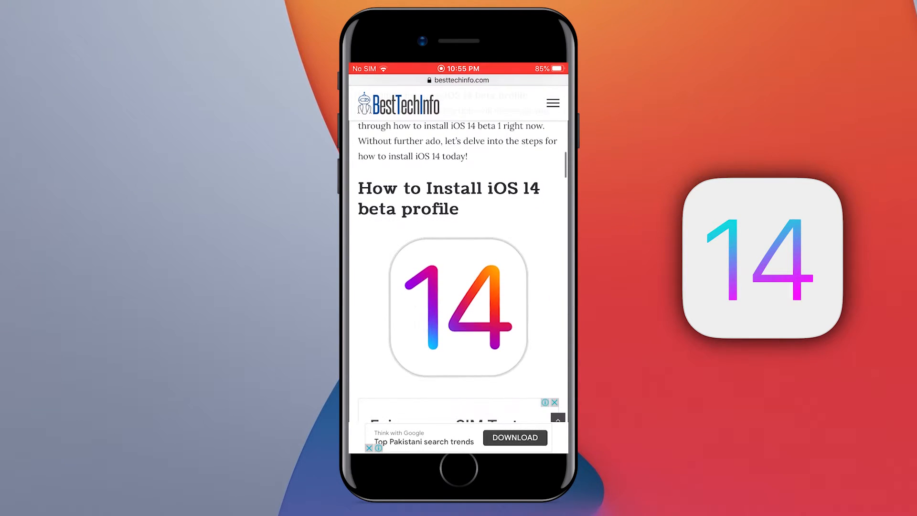
scroll(459, 272, down, 2)
scroll(459, 273, down, 2)
scroll(459, 272, down, 2)
scroll(458, 272, down, 2)
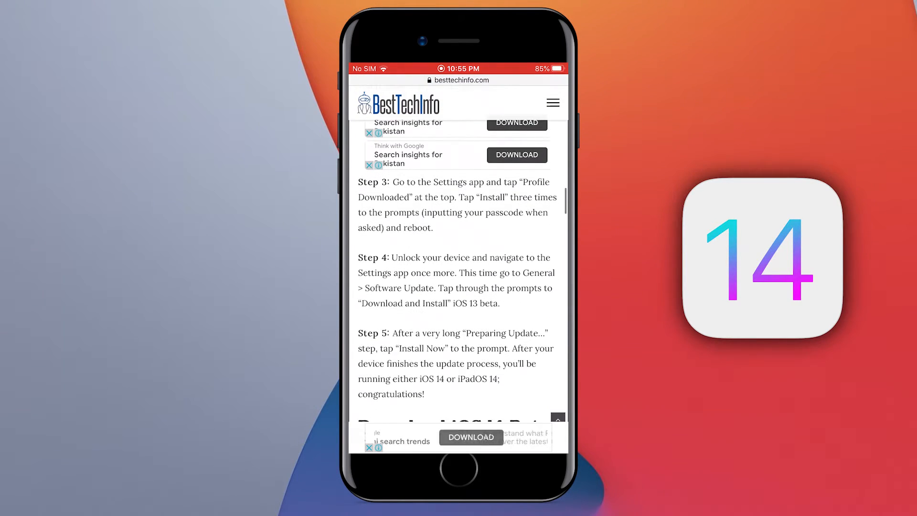
scroll(459, 273, down, 1)
scroll(458, 273, down, 2)
scroll(458, 273, down, 1)
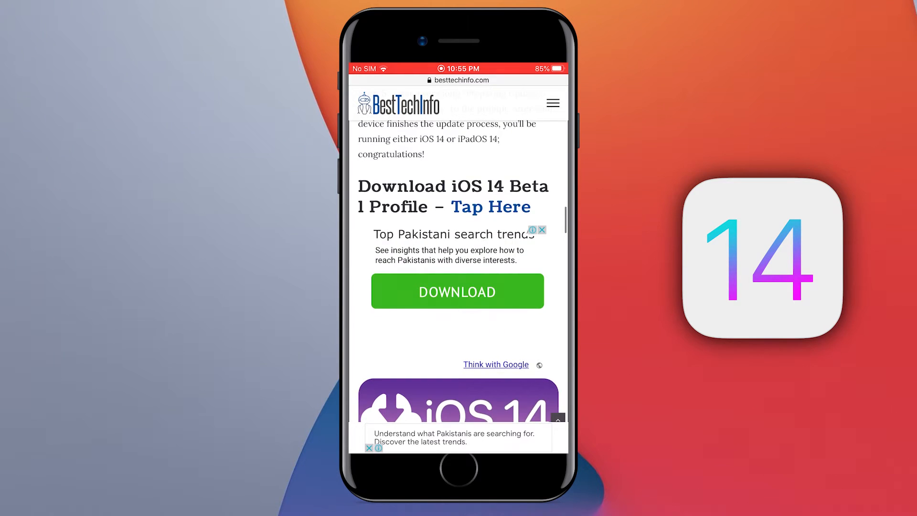
scroll(459, 273, down, 2)
scroll(459, 272, down, 1)
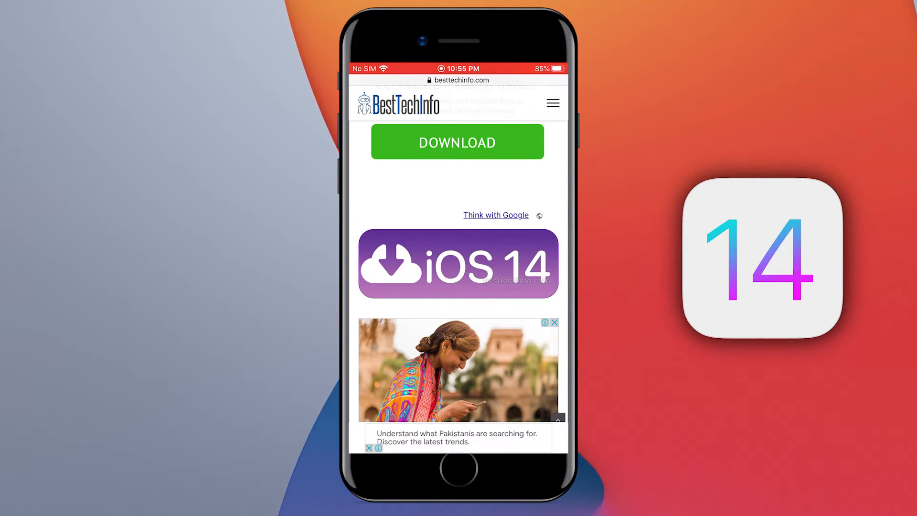
Follow the iOS 14 download banner toward the beta profile download.
click(457, 142)
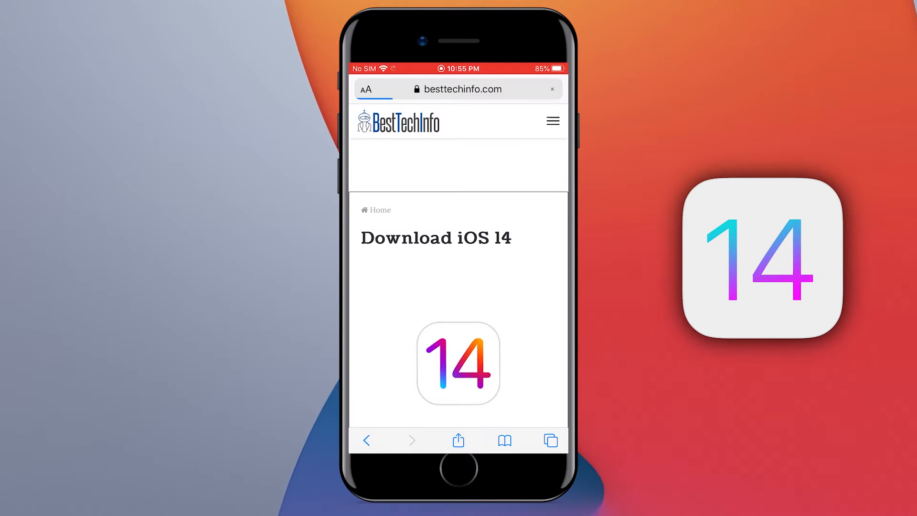
scroll(458, 265, down, 3)
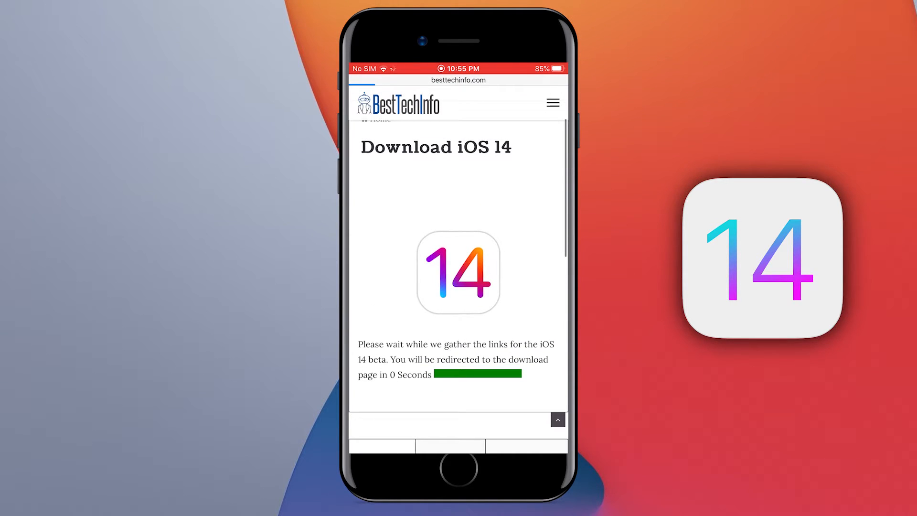
scroll(459, 266, down, 2)
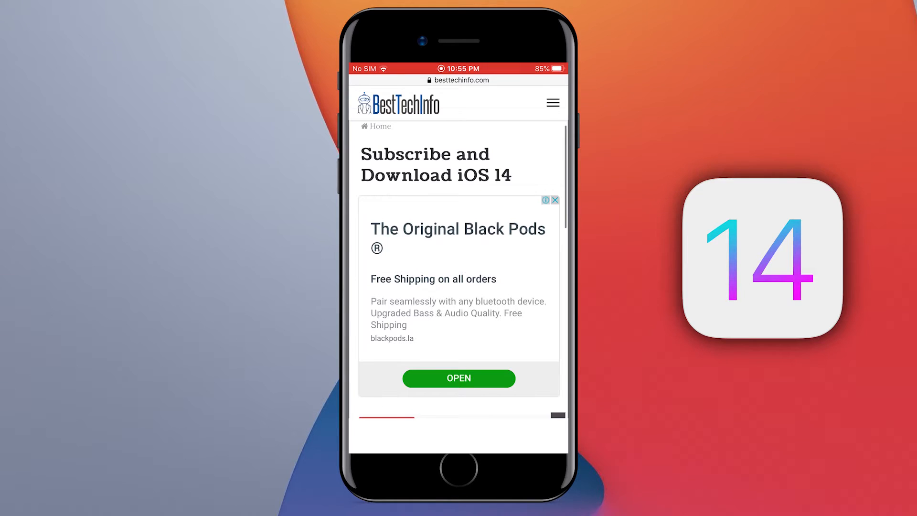
scroll(458, 286, down, 3)
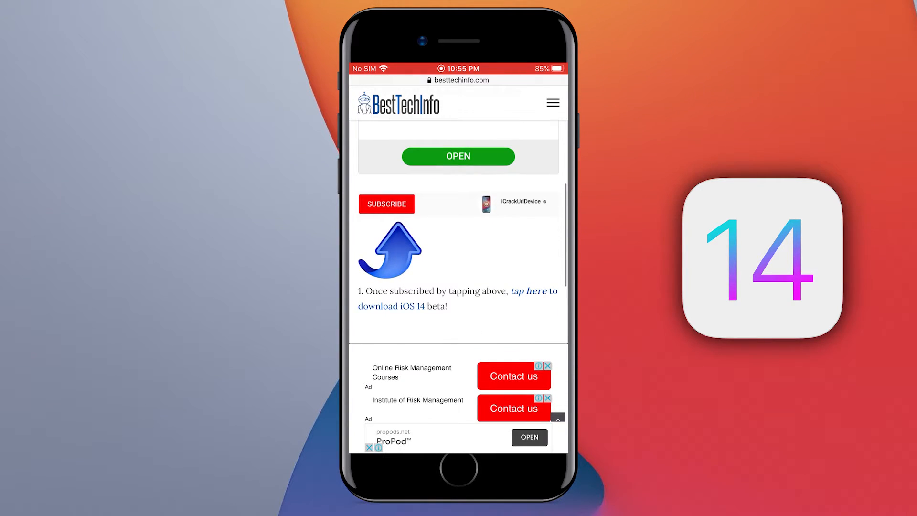
scroll(458, 273, down, 1)
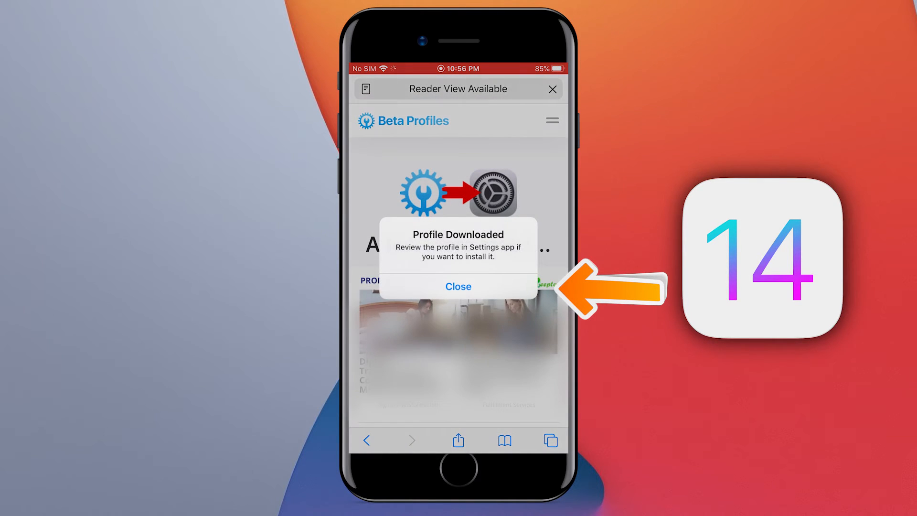
Dismiss the Profile Downloaded notice and return to the phone's Settings.
click(459, 286)
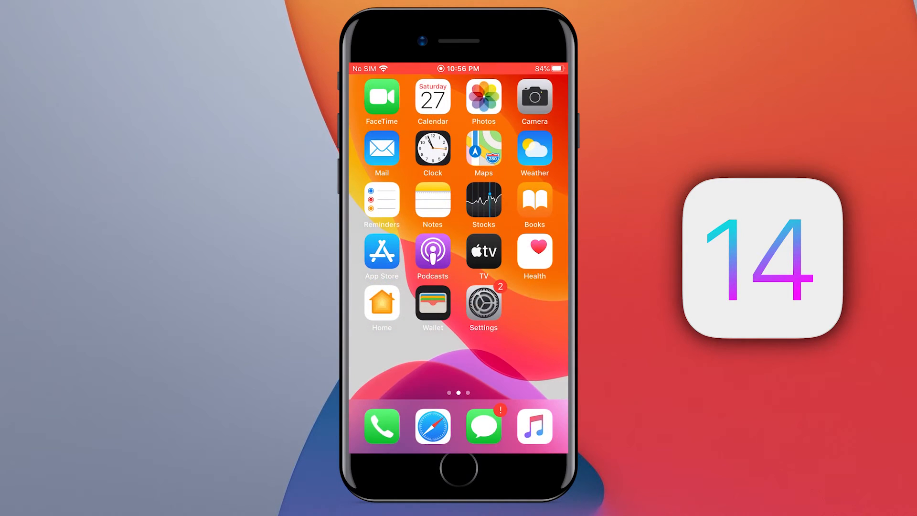
click(485, 294)
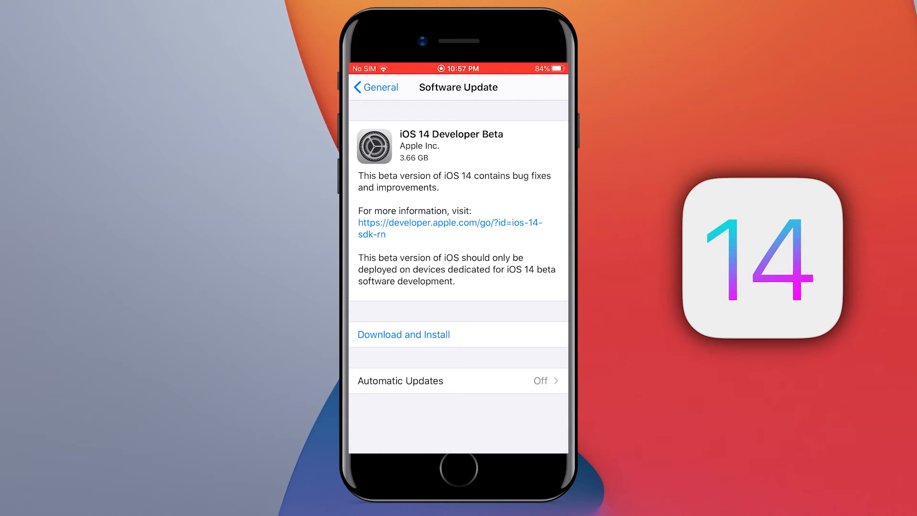
Request the iOS 14 Developer Beta download and agree to its terms and conditions.
click(403, 334)
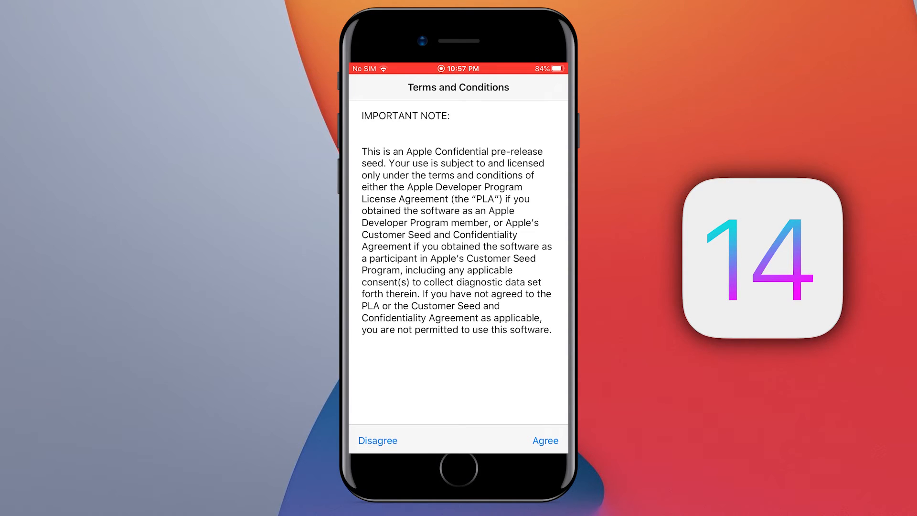
click(545, 440)
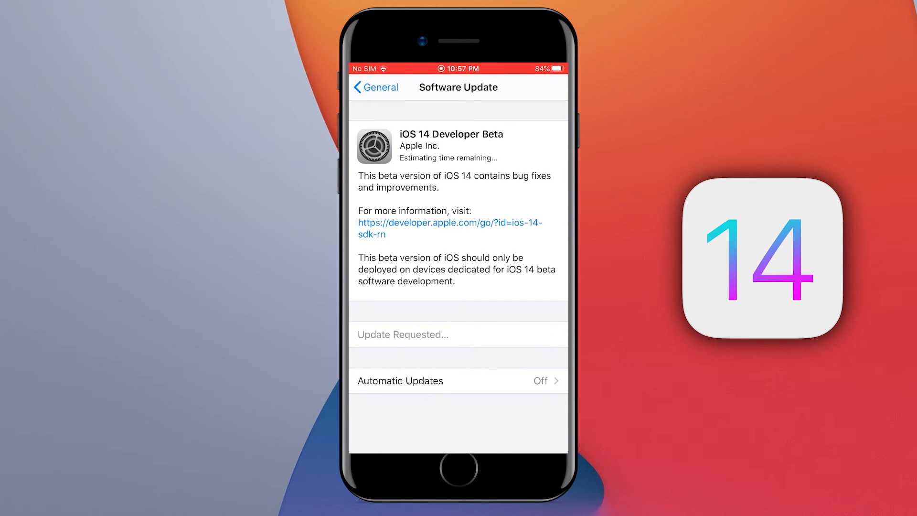